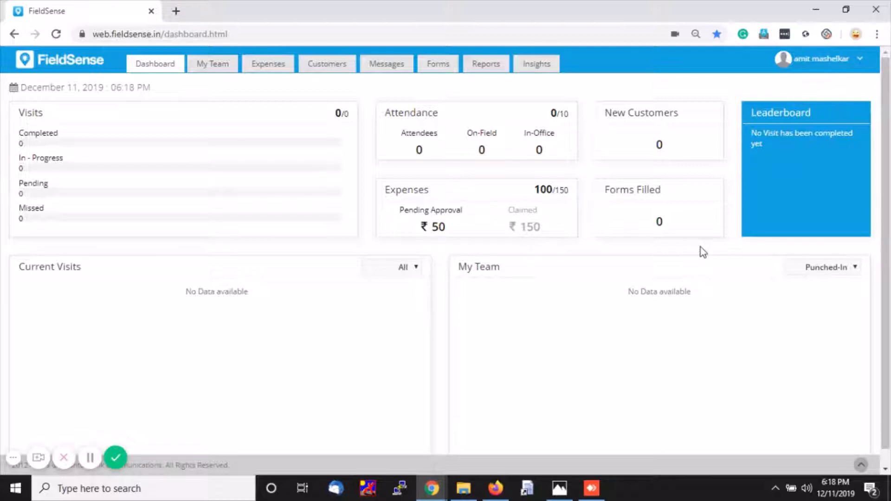
Switch to the admin side of the account and examine the organisation's reporting structure.
left_click(817, 59)
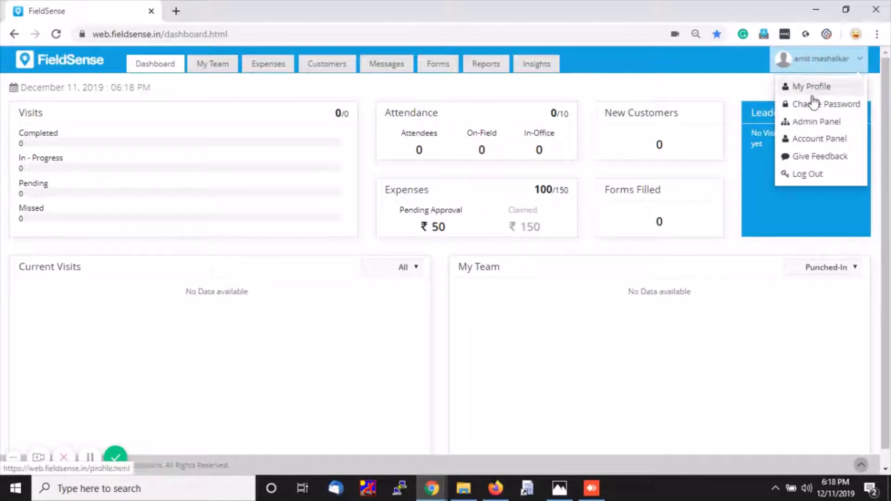
left_click(812, 122)
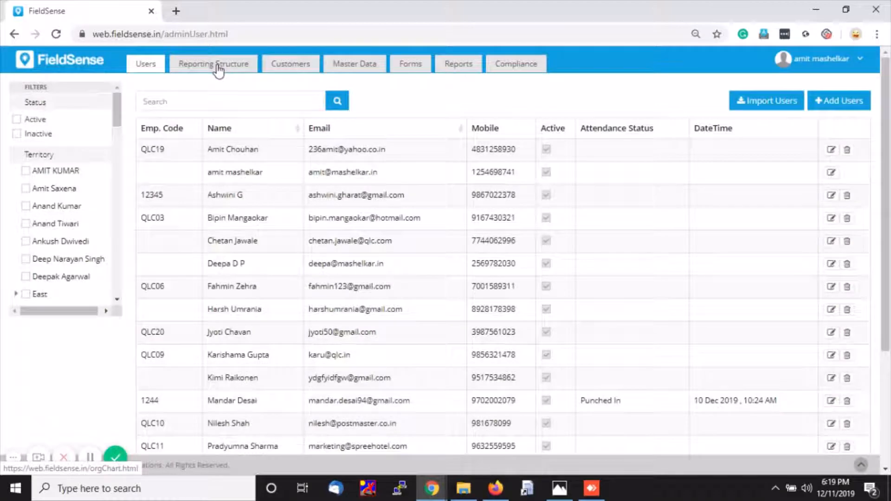
left_click(218, 70)
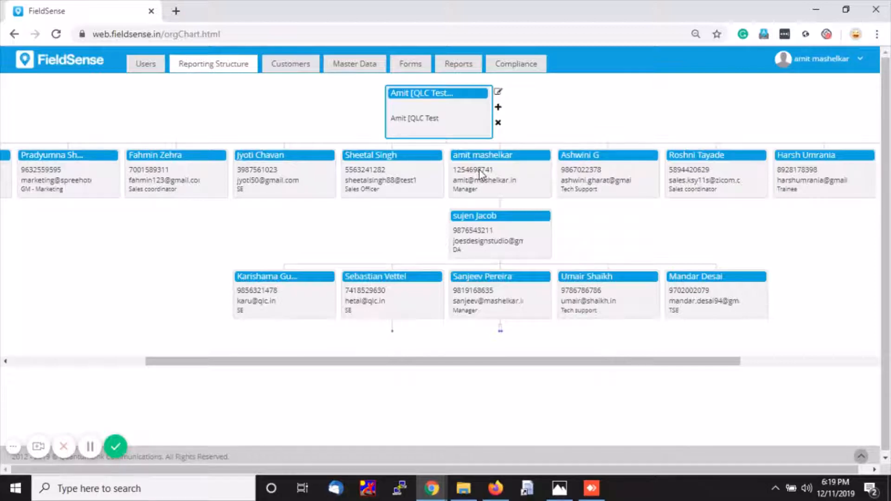
Add expense approval level L2 with the option "Needs to approve" in the account settings and update them.
left_click(821, 60)
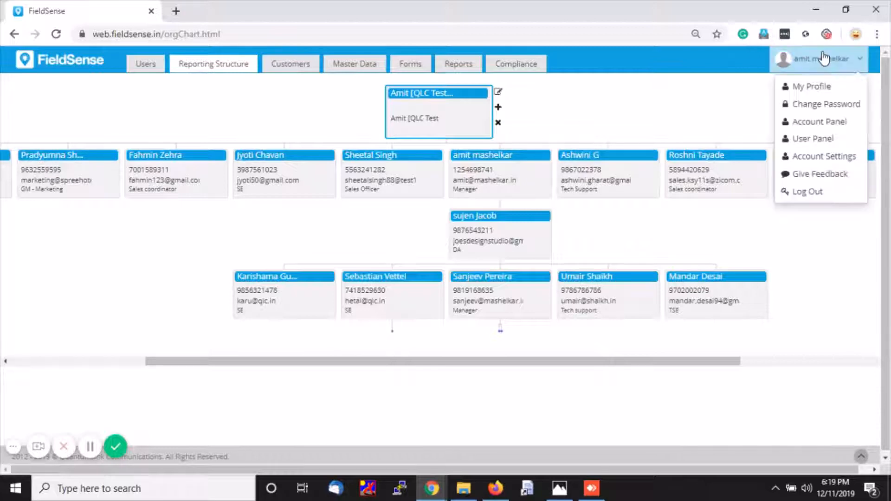
left_click(810, 158)
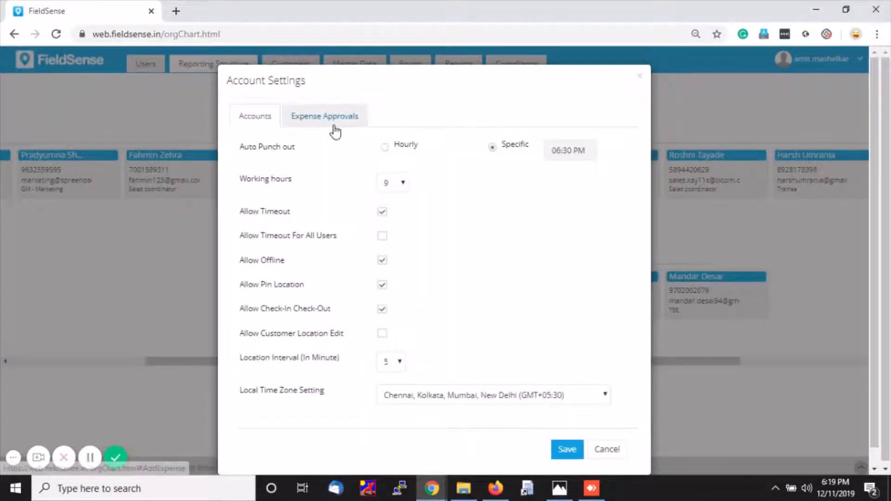
left_click(334, 129)
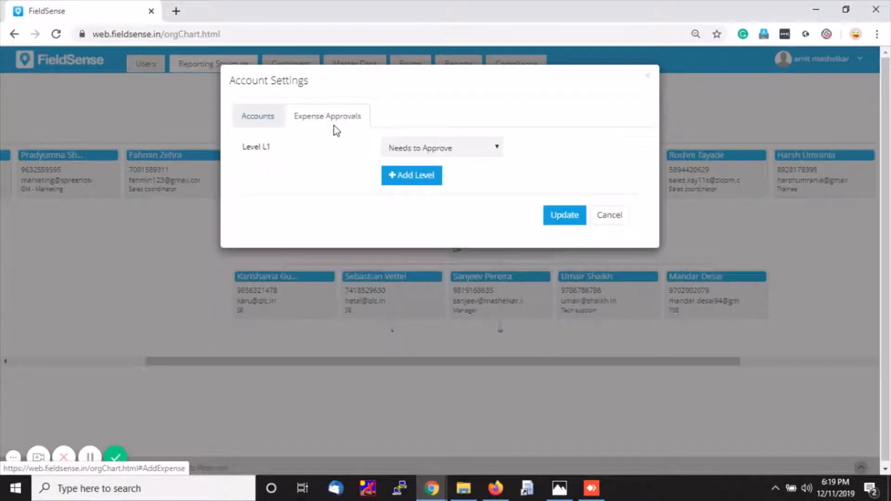
left_click(423, 182)
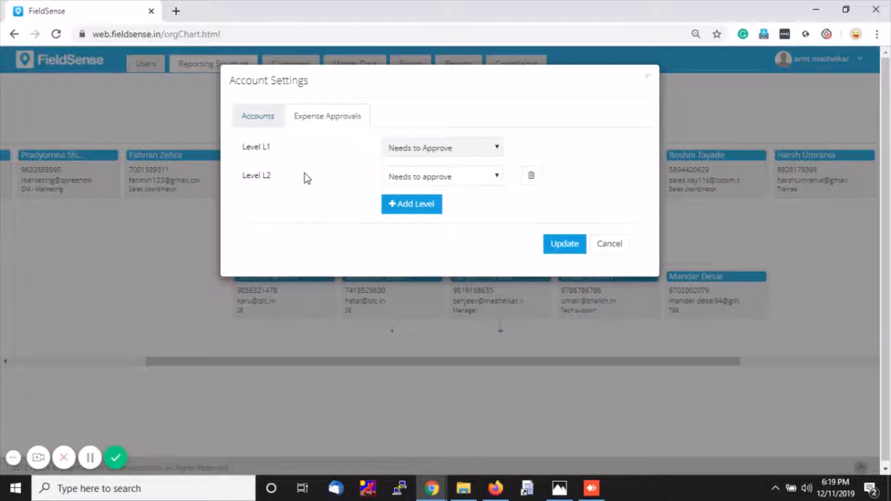
left_click(397, 179)
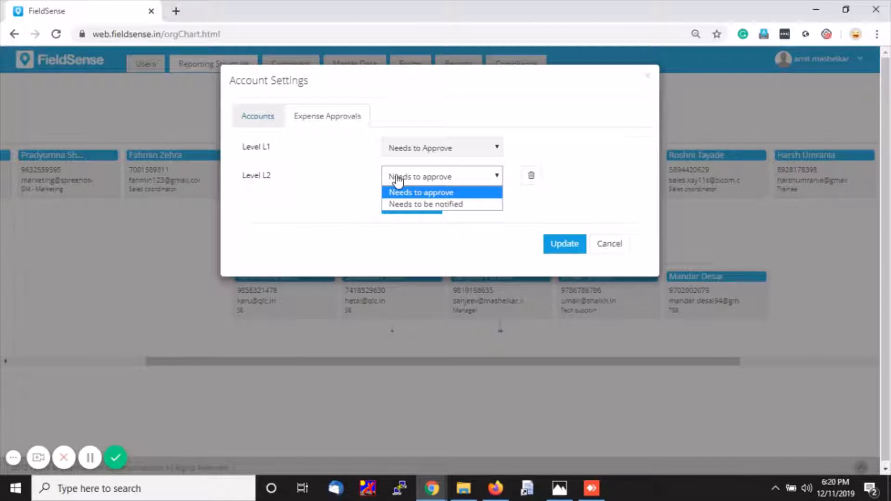
left_click(415, 204)
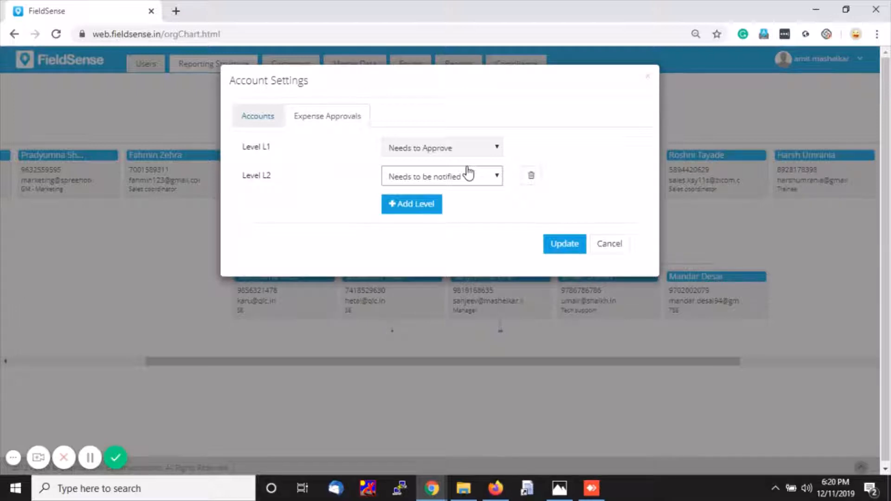
left_click(465, 181)
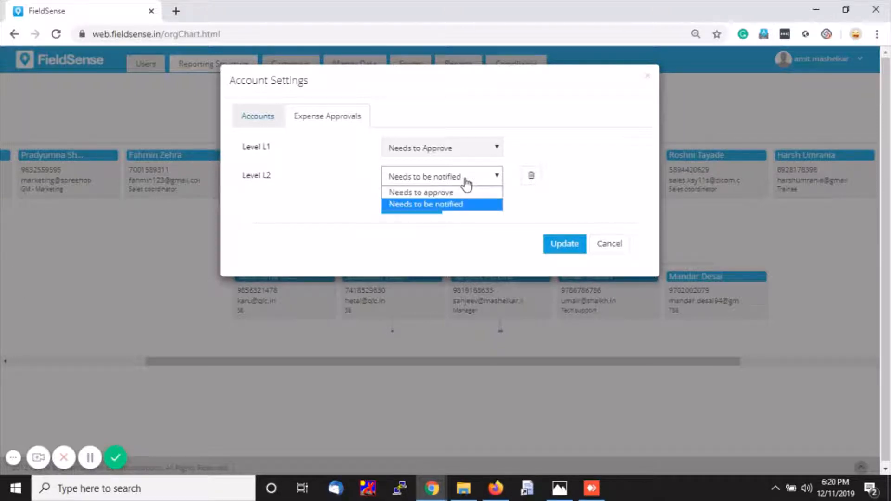
left_click(458, 193)
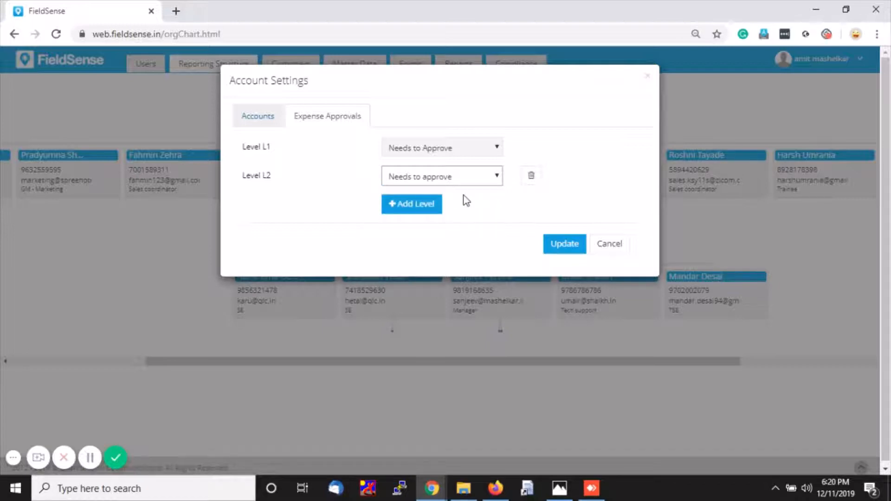
left_click(563, 251)
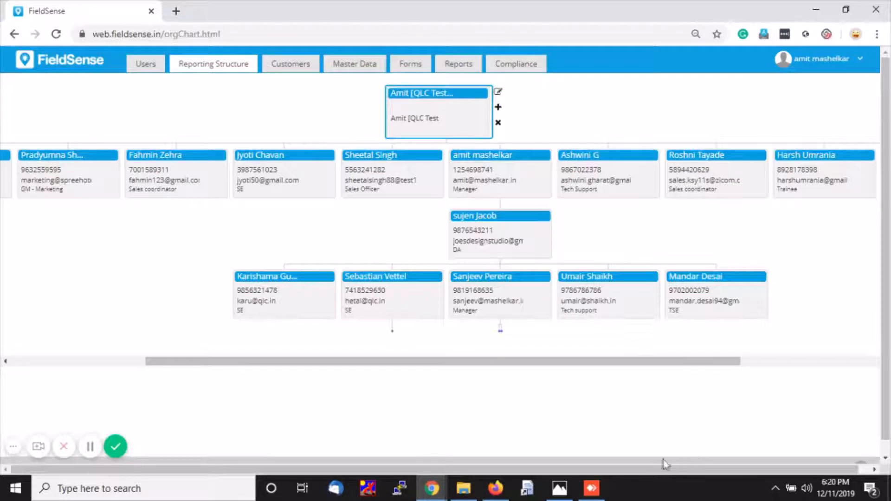
Switch to AnyDesk and check the approval status of the metro expenses on the remote phone.
mouse_move(593, 488)
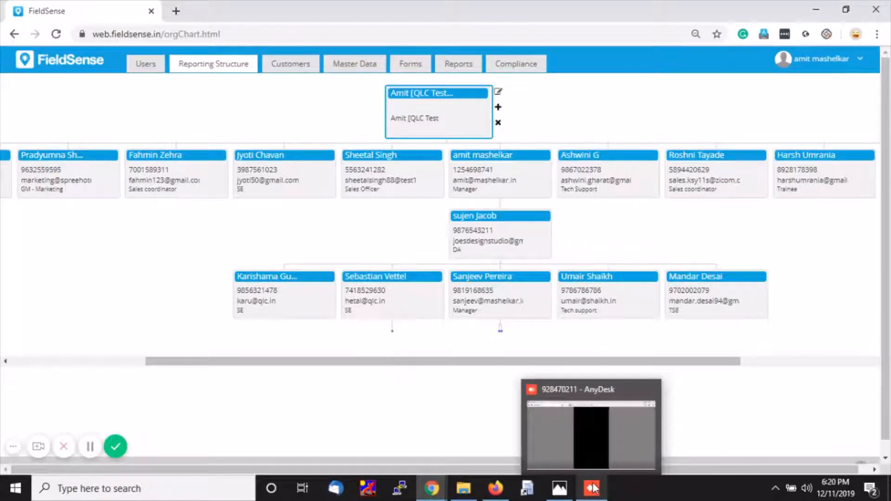
left_click(594, 488)
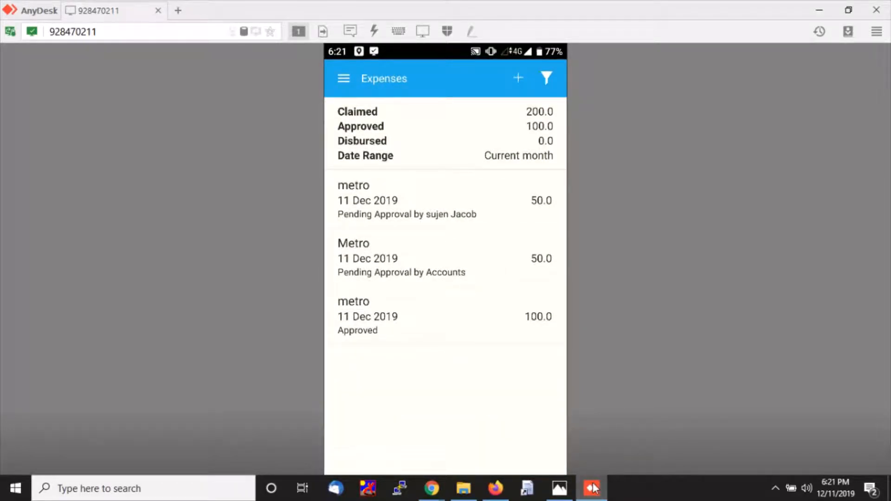
left_click(593, 487)
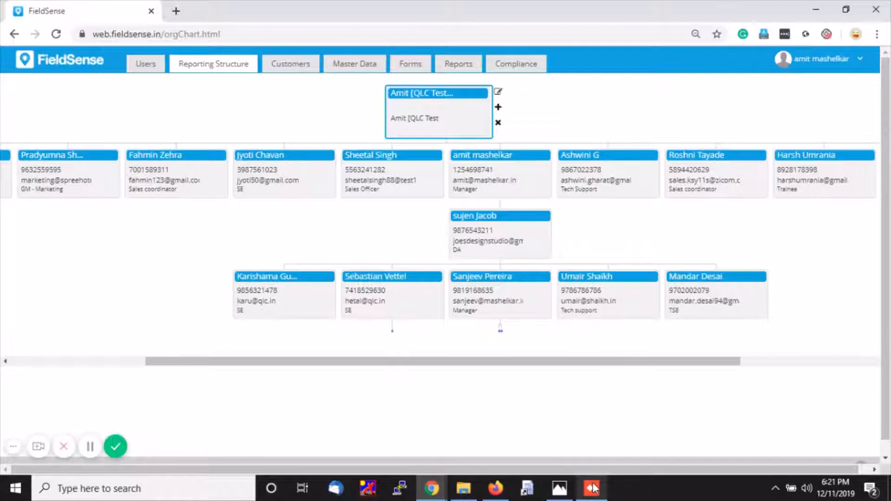
Switch to Firefox and approve the pending 50-rupee metro travel expense as the first-level manager.
left_click(501, 494)
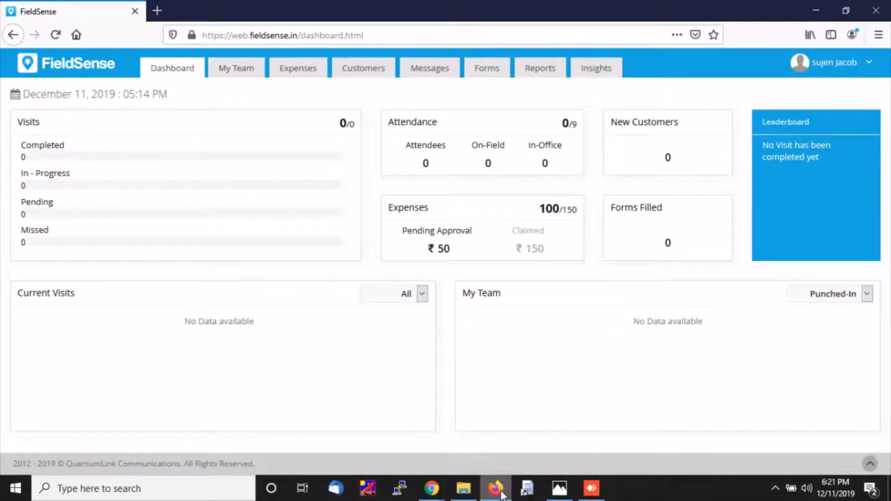
left_click(296, 69)
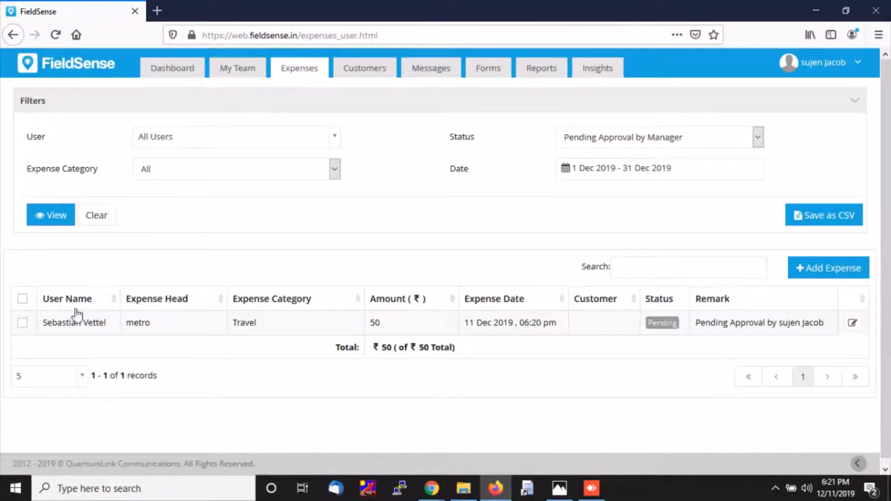
left_click(21, 325)
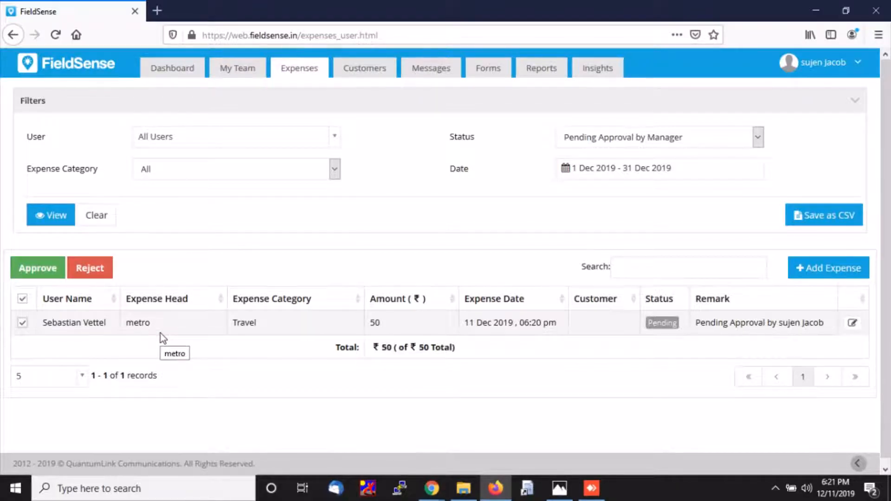
left_click(30, 268)
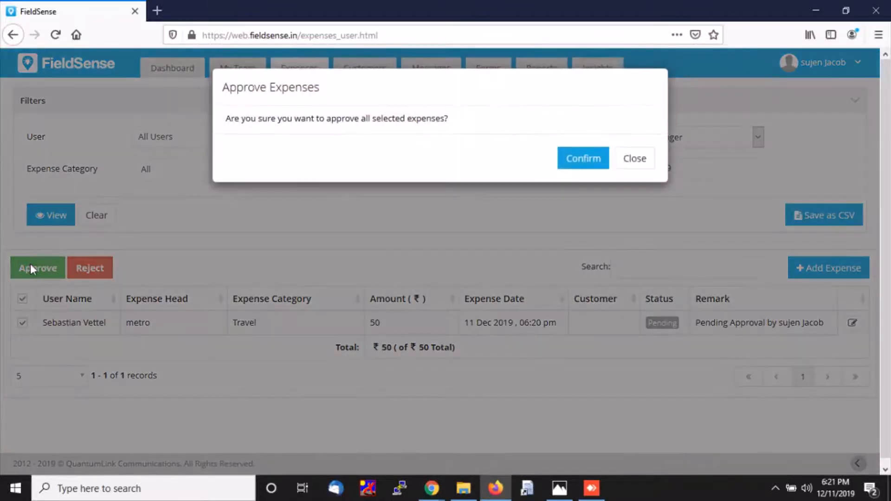
left_click(598, 159)
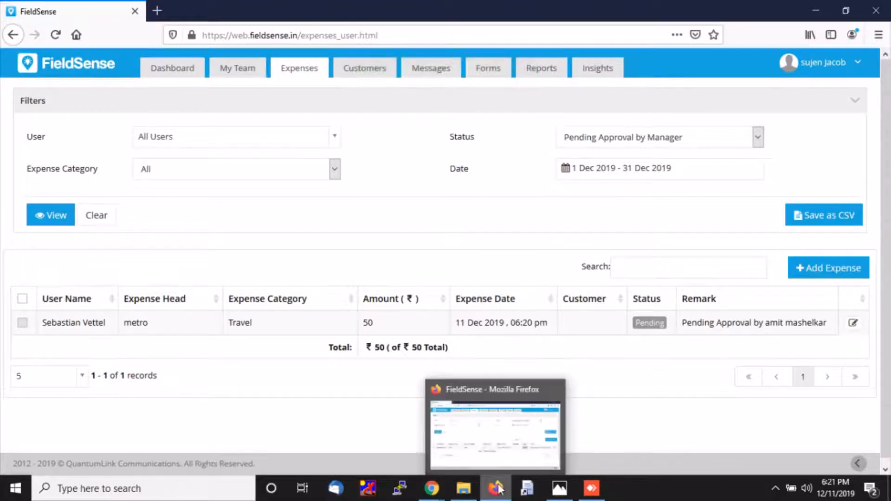
Switch to Chrome and approve the pending 50-rupee metro expense from the user side as the second-level manager.
mouse_move(444, 491)
left_click(389, 450)
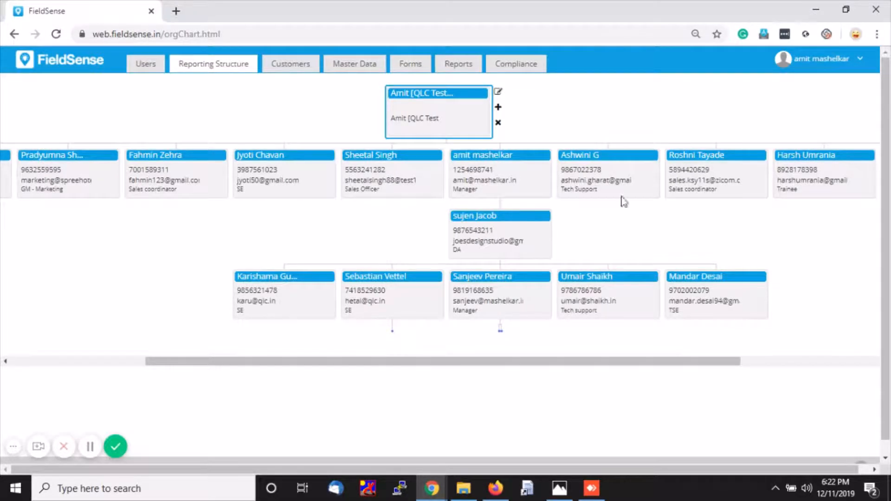
left_click(817, 59)
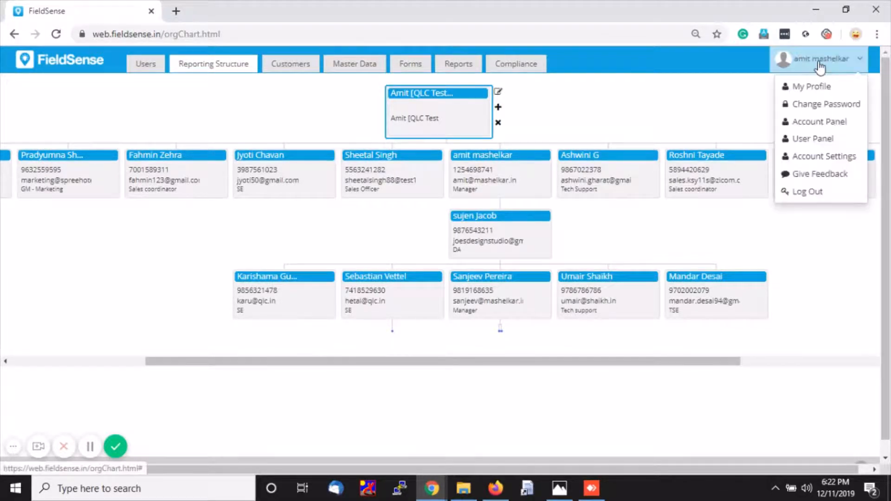
left_click(813, 139)
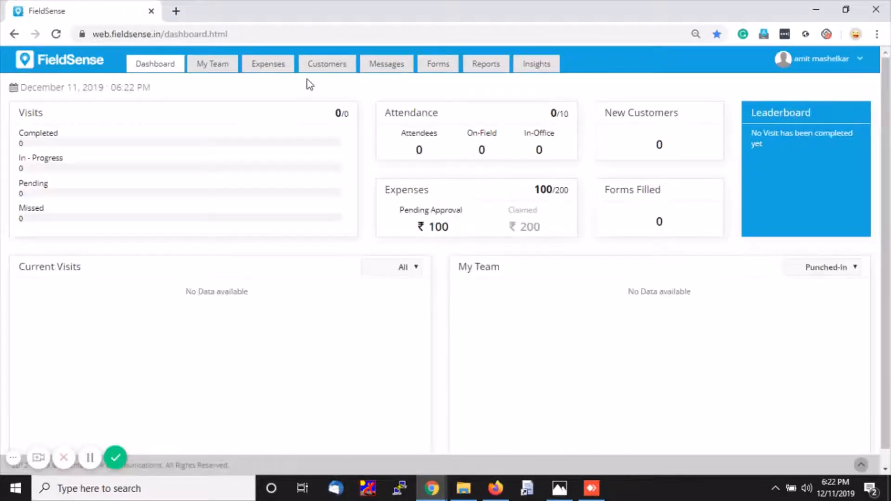
left_click(268, 69)
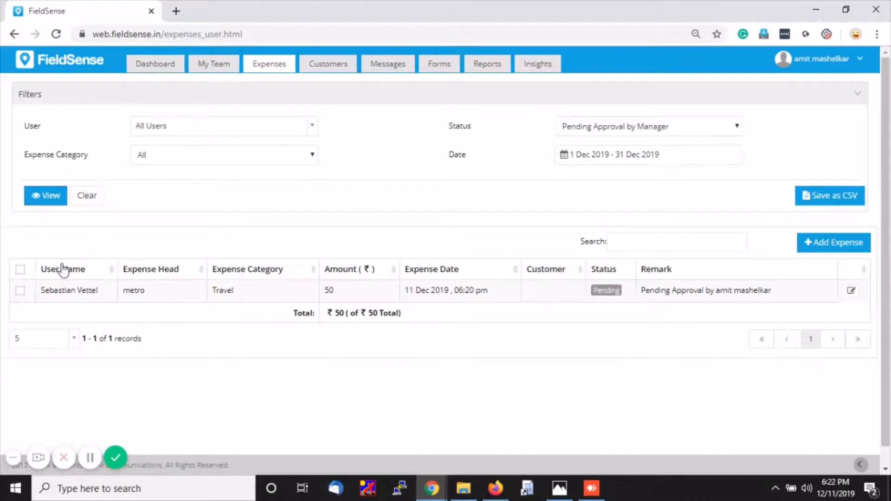
left_click(23, 293)
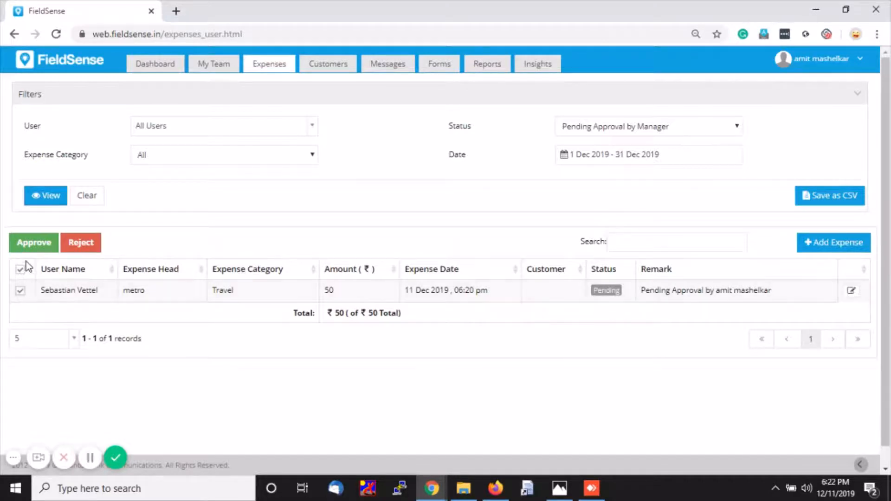
left_click(32, 245)
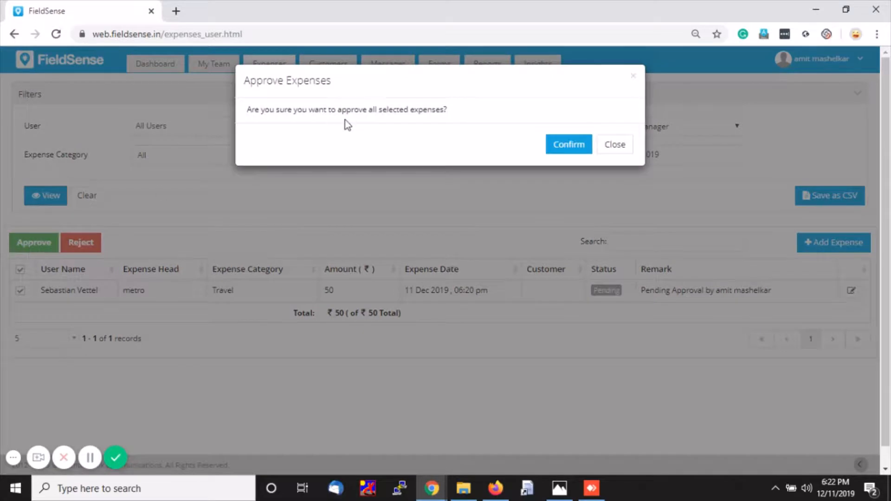
left_click(574, 148)
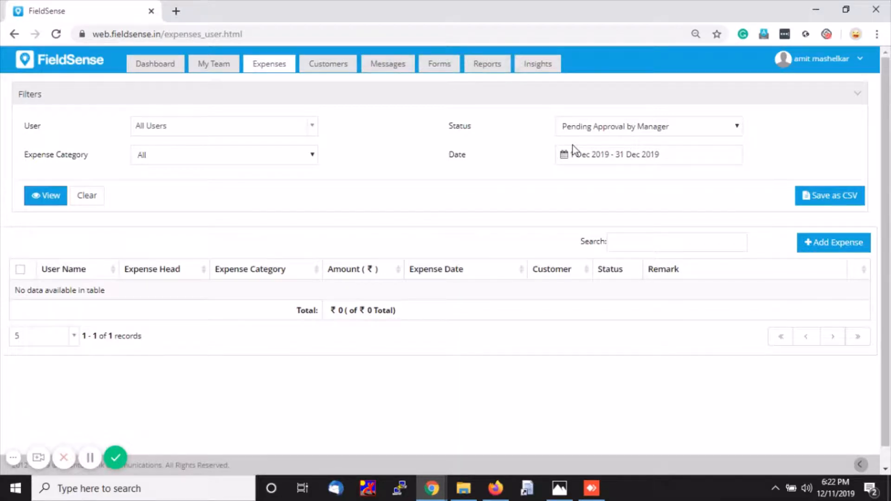
Approve the metro expense dated 11 Dec 2019, 06:20 pm on behalf of Accounts.
left_click(807, 59)
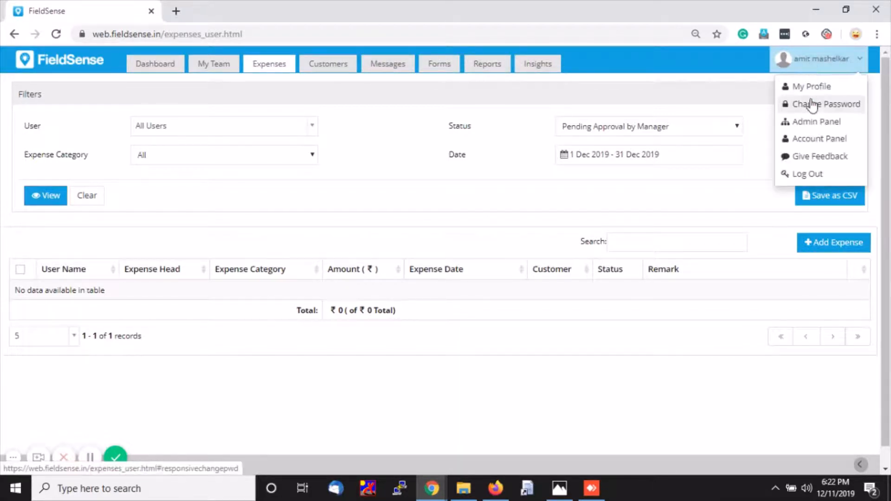
left_click(813, 138)
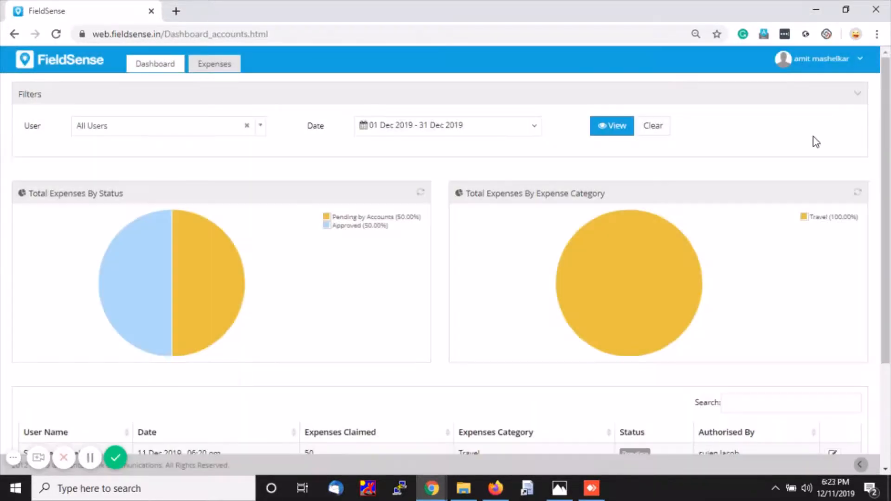
left_click(222, 68)
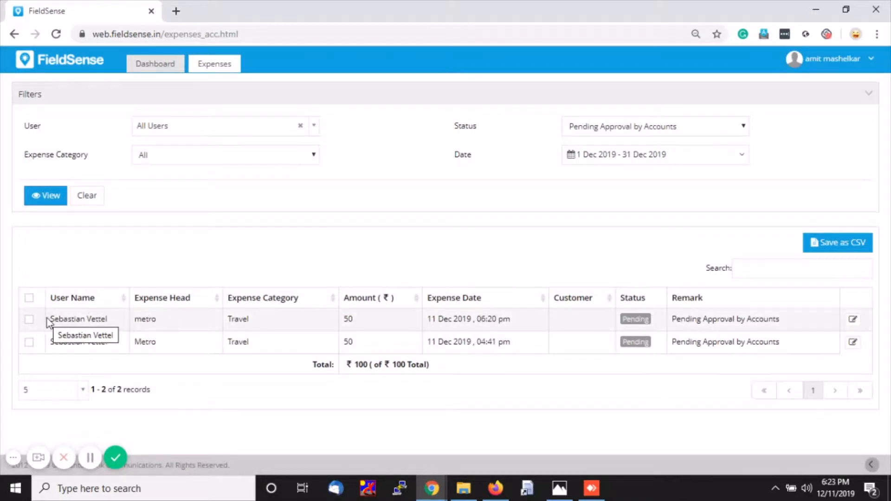
left_click(26, 320)
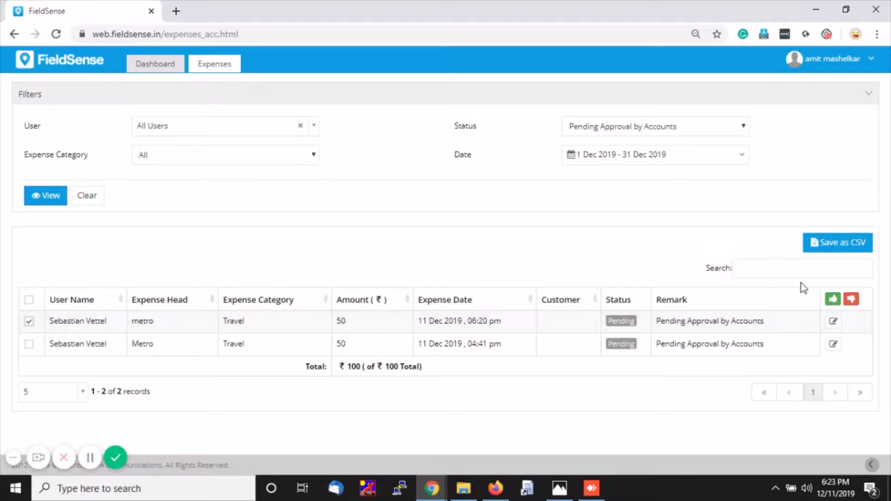
left_click(832, 300)
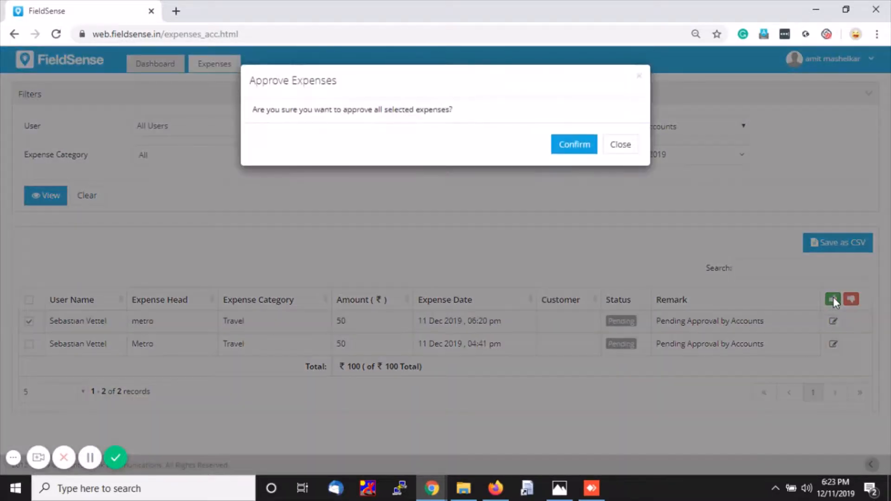
left_click(583, 149)
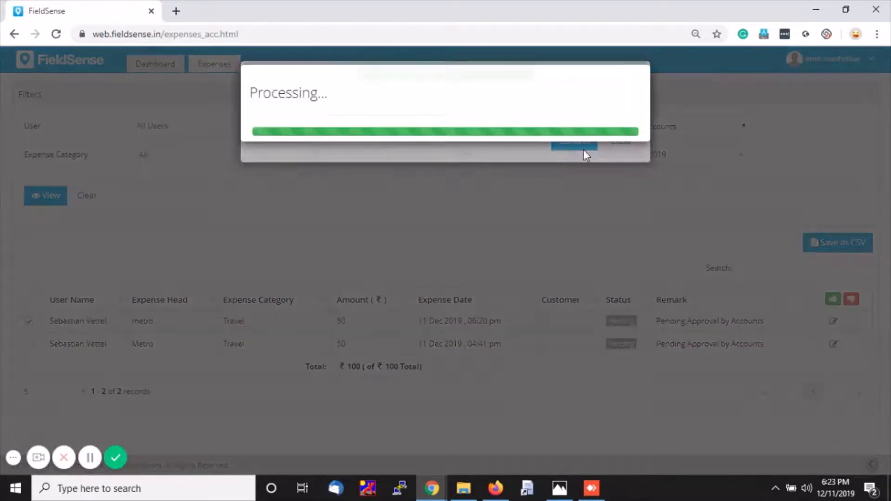
In the admin account settings for expense approvals, set Level L2 to Needs to be Notified.
left_click(826, 58)
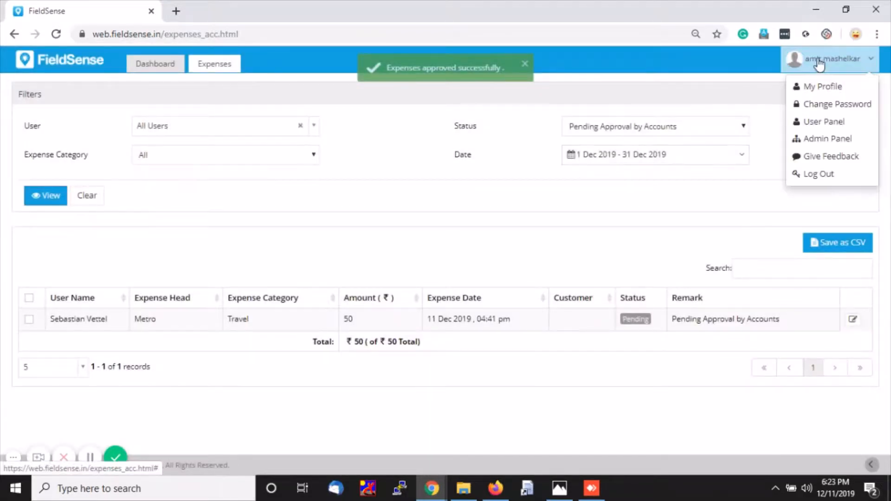
left_click(819, 138)
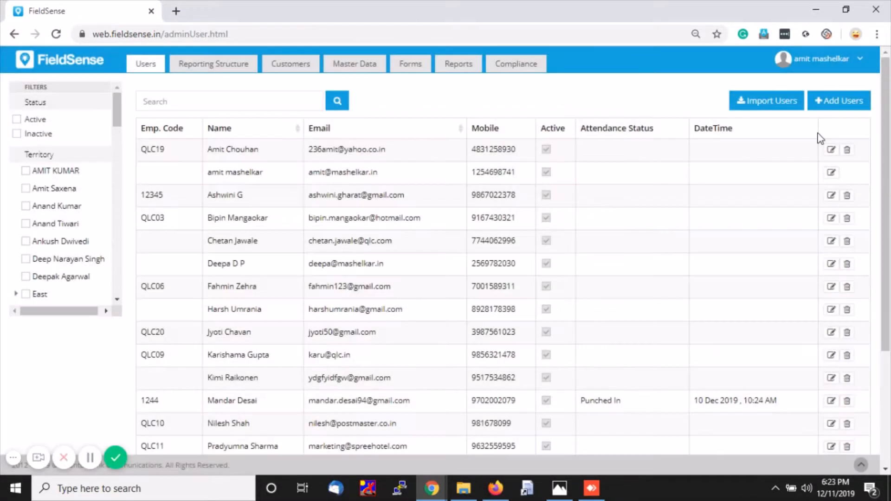
left_click(826, 74)
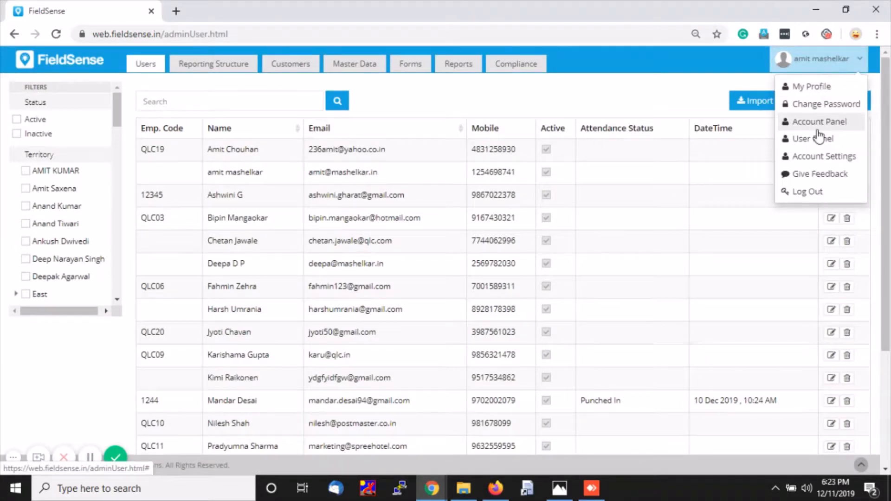
left_click(811, 156)
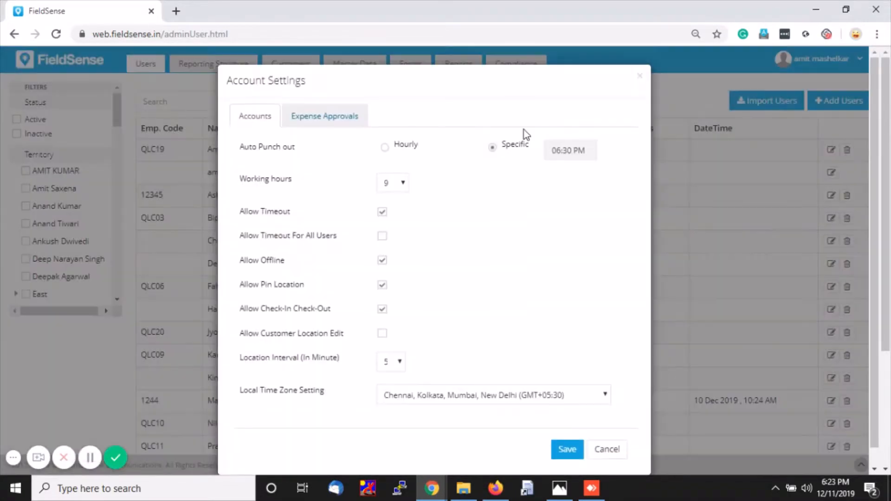
left_click_drag(523, 135, 382, 107)
left_click(324, 118)
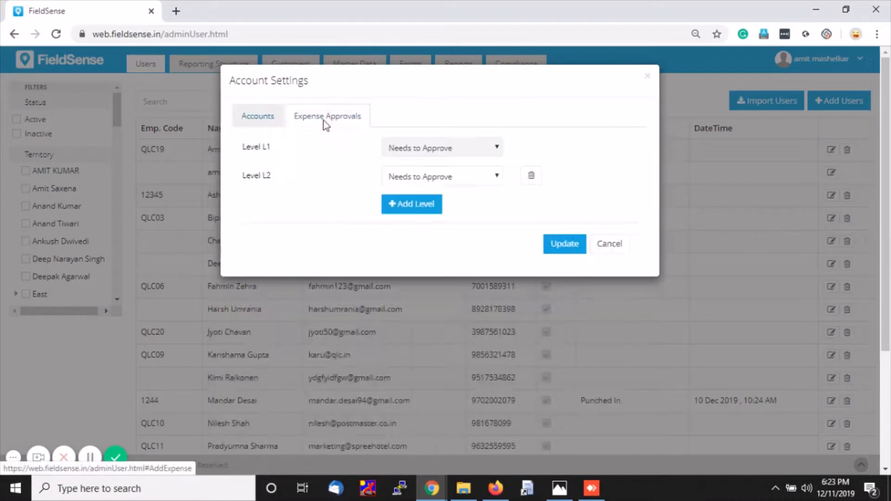
left_click(428, 178)
left_click(424, 205)
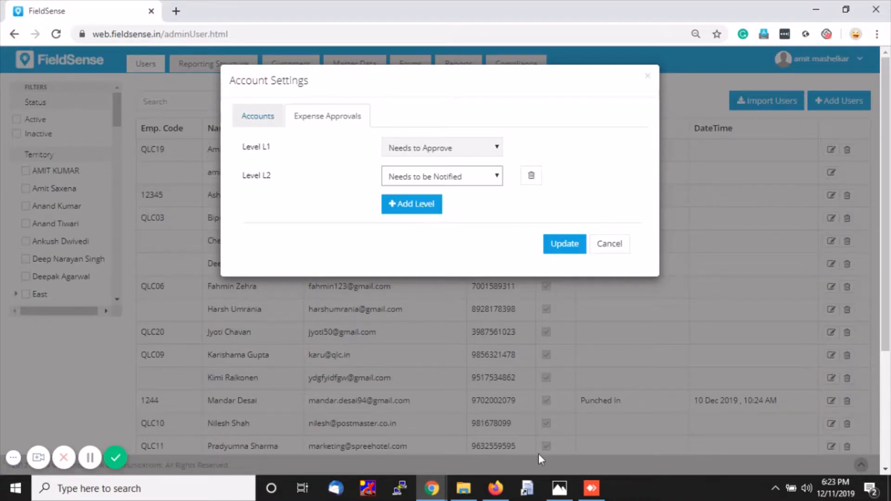
Switch to Photos to examine the phone screenshot of the expense claim notifications, and return to FieldSense in Chrome.
left_click(556, 484)
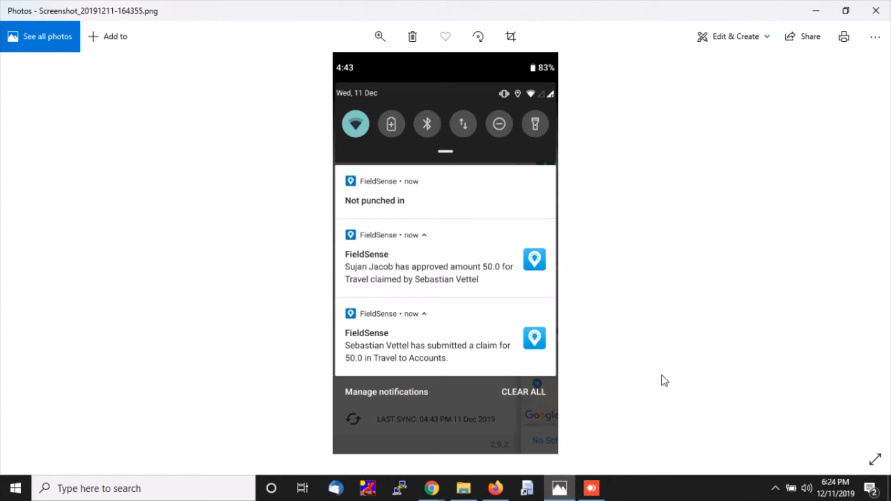
left_click(431, 488)
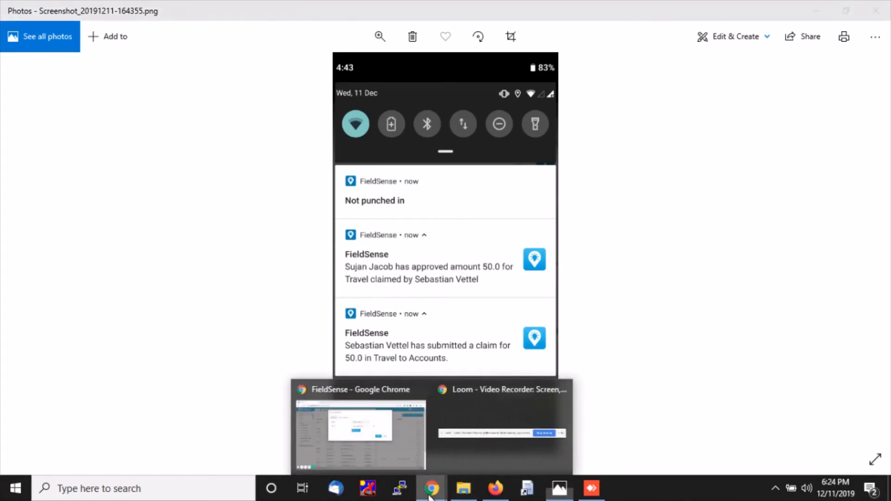
left_click(357, 444)
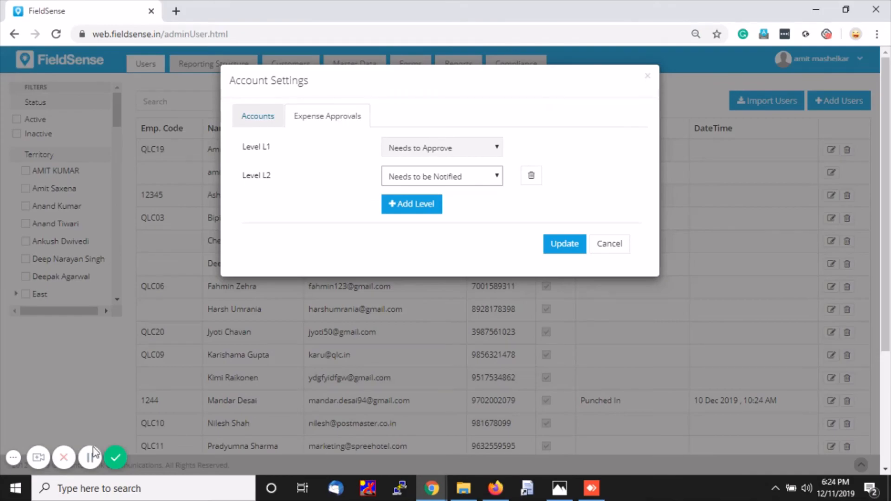